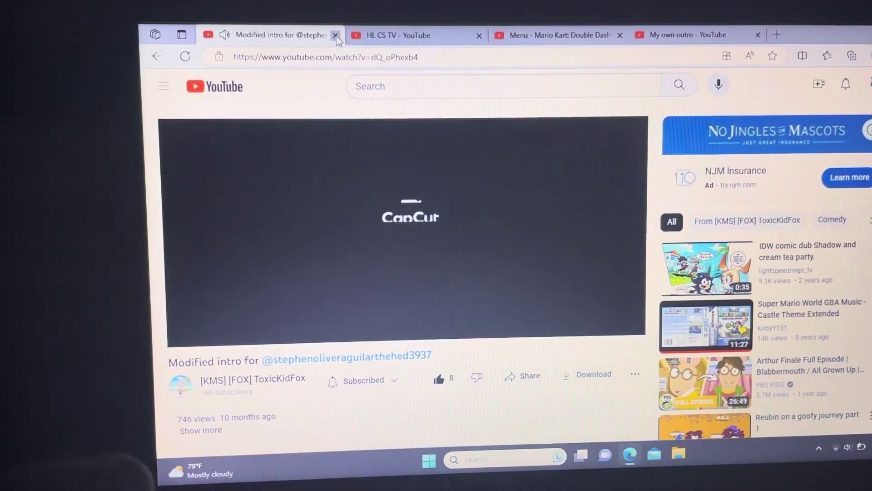
- Close the Modified intro tab, then pass through the Mario Kart tab back to HL CS TV
{"action": "left_click", "coordinate": [333, 35]}
{"action": "left_click", "coordinate": [409, 23]}
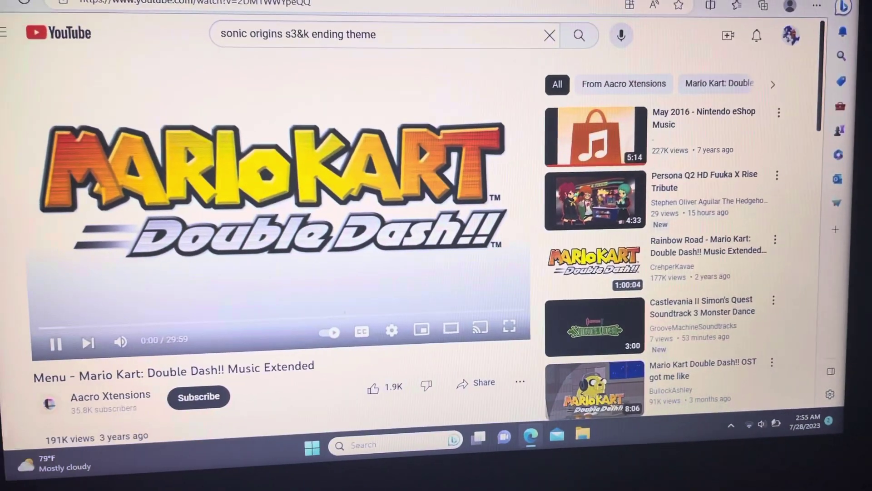
{"action": "left_click", "coordinate": [205, 21]}
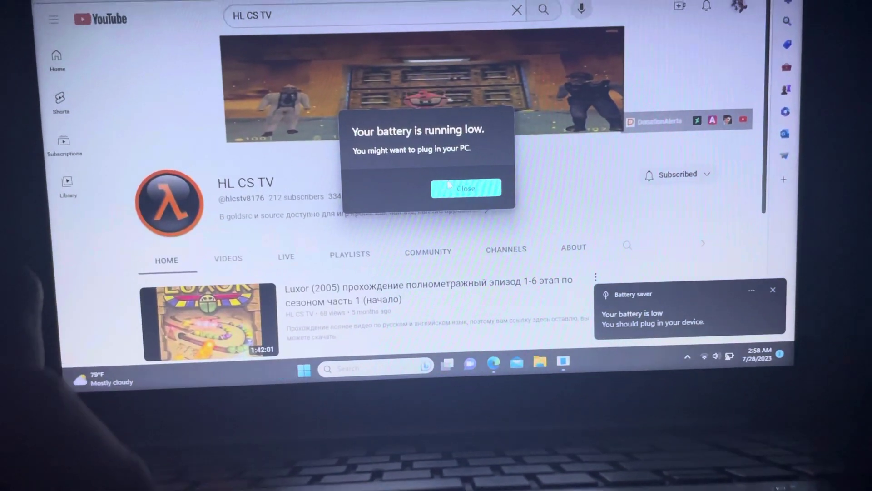
- Dismiss the low-battery warning and close the Mario Kart Double Dash music tab
{"action": "left_click", "coordinate": [449, 184]}
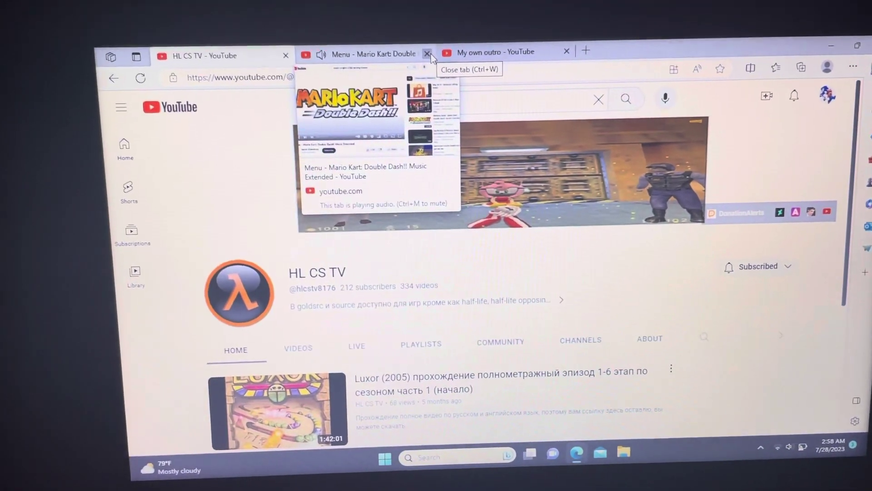
{"action": "left_click", "coordinate": [431, 54]}
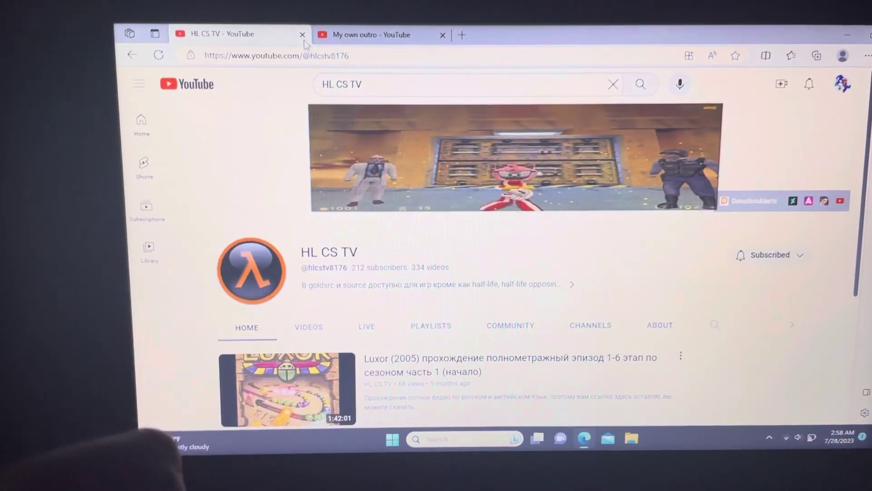